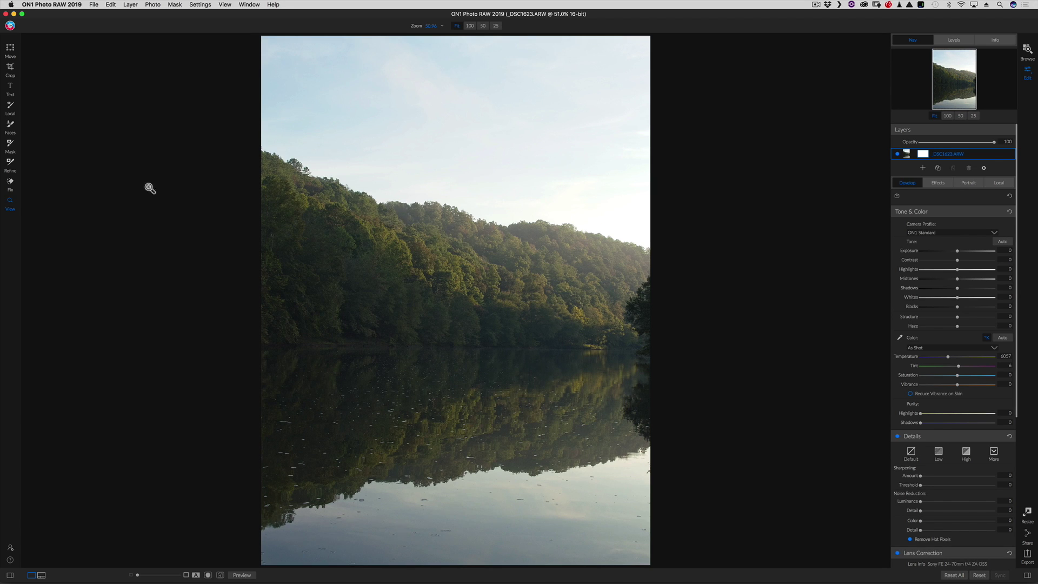
Start an AI Quick Mask in Drop mode with the brush reduced to size 90
{"action": "left_click", "coordinate": [10, 145]}
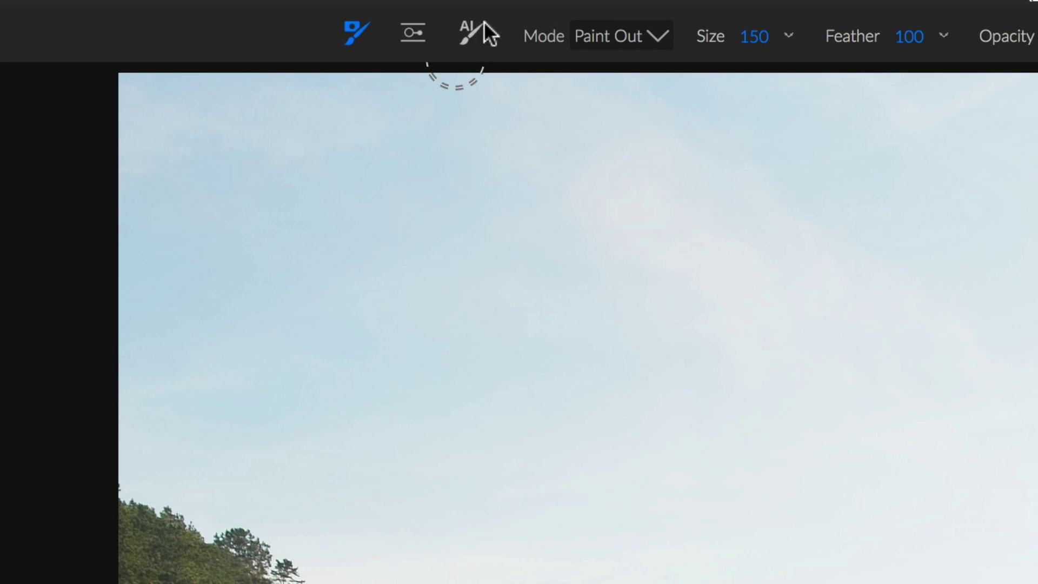
{"action": "left_click", "coordinate": [467, 29]}
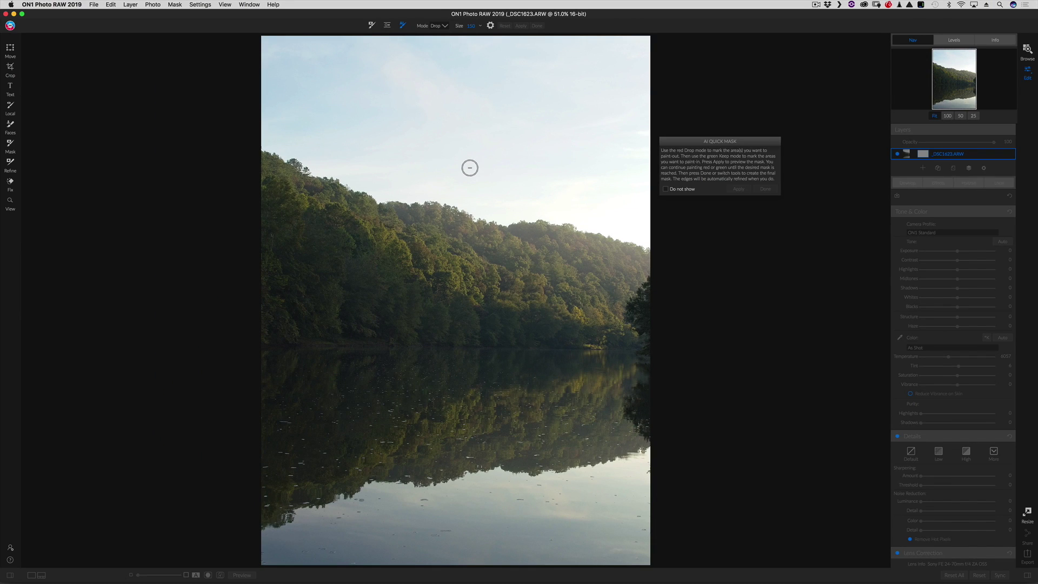
{"action": "key", "text": "bracketleft"}
{"action": "left_click", "coordinate": [438, 25]}
{"action": "left_click", "coordinate": [438, 34]}
{"action": "key", "text": "bracketleft"}
{"action": "key", "text": "bracketleft"}
Paint a red Drop stroke across the sky and a green Keep stroke along the treeline, returning to Drop
{"action": "mouse_move", "coordinate": [267, 134]}
{"action": "left_mouse_down"}
{"action": "mouse_move", "coordinate": [343, 160]}
{"action": "mouse_move", "coordinate": [656, 226]}
{"action": "left_mouse_up"}
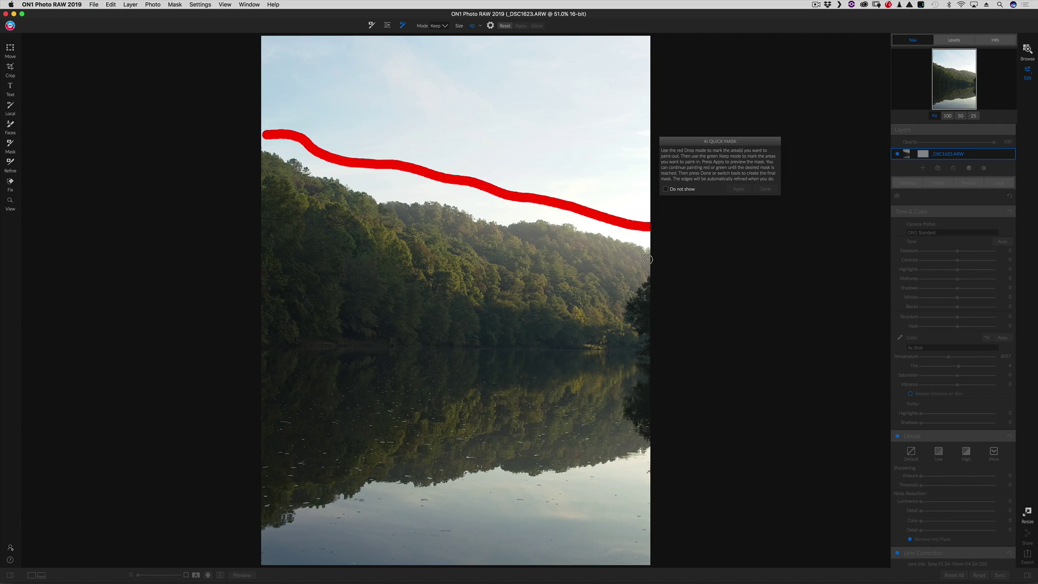
{"action": "mouse_move", "coordinate": [648, 260]}
{"action": "left_mouse_down"}
{"action": "mouse_move", "coordinate": [542, 236]}
{"action": "mouse_move", "coordinate": [466, 237]}
{"action": "mouse_move", "coordinate": [416, 213]}
{"action": "mouse_move", "coordinate": [338, 204]}
{"action": "mouse_move", "coordinate": [254, 168]}
{"action": "left_mouse_up"}
{"action": "key", "text": "alt"}
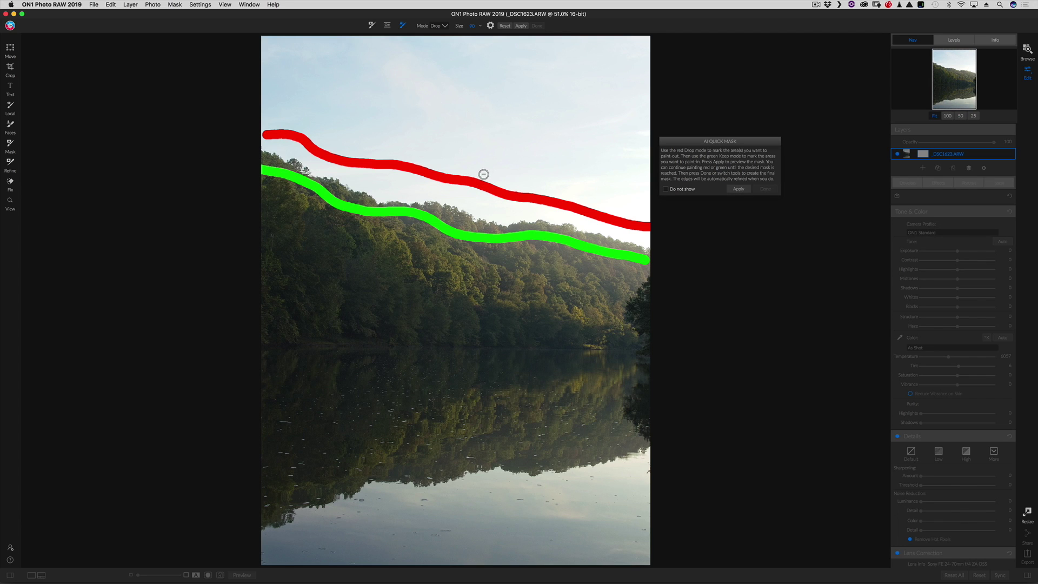
Preview the AI mask separating sky from hillside and lake, then proceed to refine it
{"action": "left_click", "coordinate": [738, 190]}
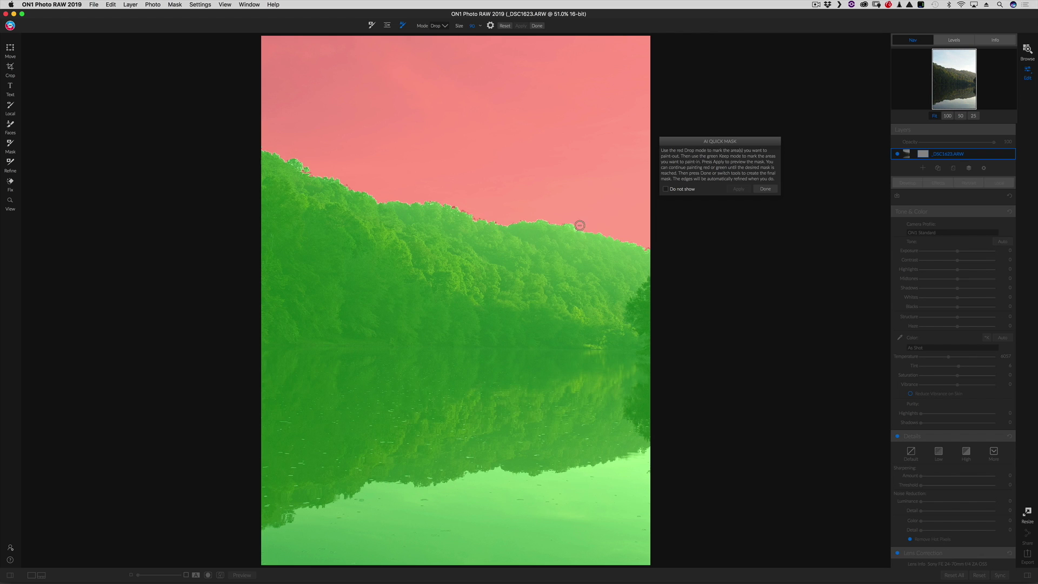
{"action": "left_click", "coordinate": [767, 189]}
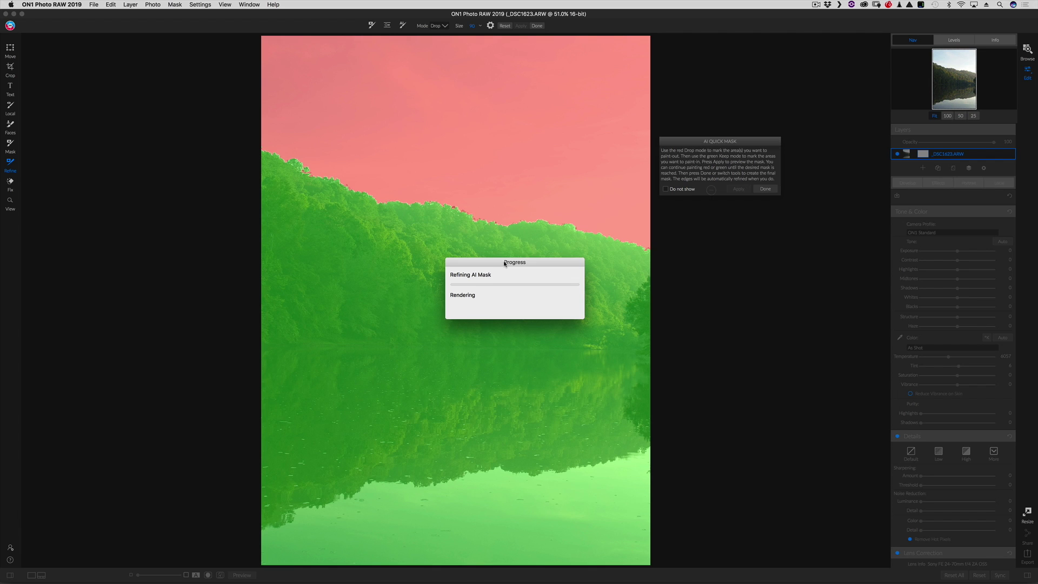
Finish the quick mask and inspect the masked treeline edge zoomed in
{"action": "left_click", "coordinate": [766, 189]}
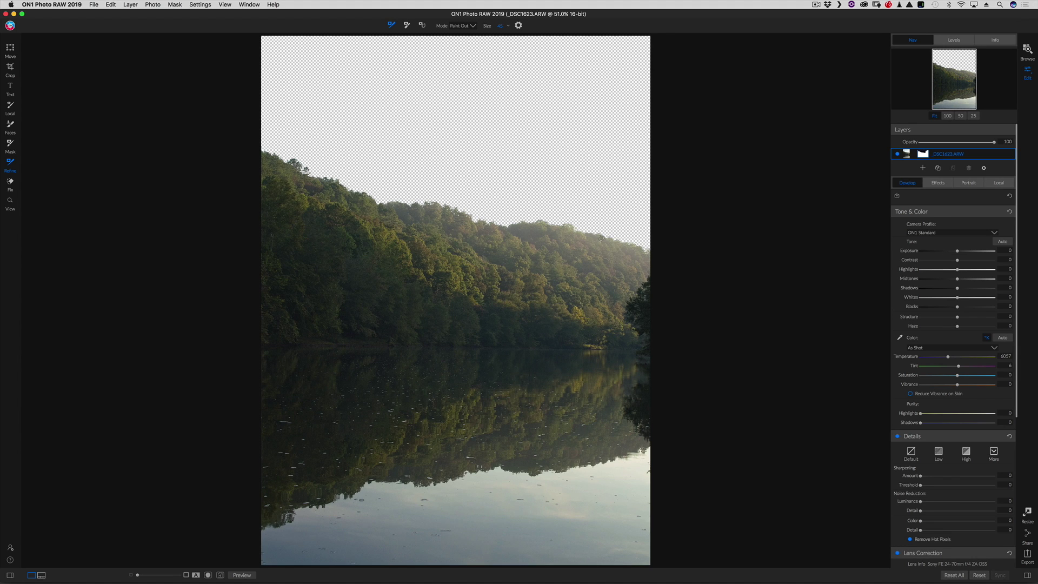
{"action": "left_click", "coordinate": [151, 575]}
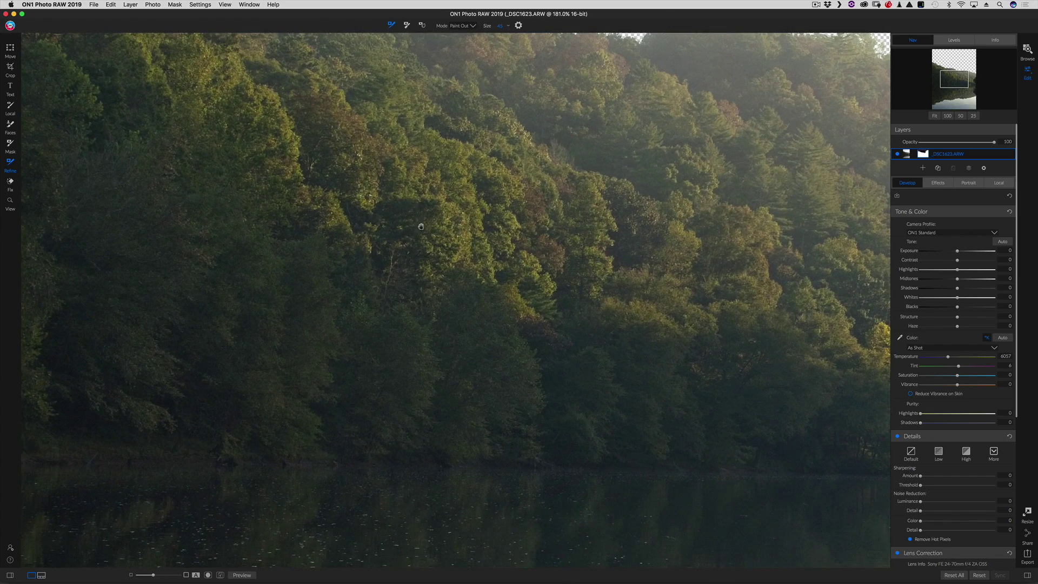
{"action": "left_click_drag", "start_coordinate": [420, 247], "coordinate": [416, 377]}
{"action": "left_click_drag", "start_coordinate": [671, 277], "coordinate": [331, 261]}
{"action": "left_click_drag", "start_coordinate": [210, 249], "coordinate": [545, 269]}
{"action": "left_click_drag", "start_coordinate": [272, 242], "coordinate": [492, 271]}
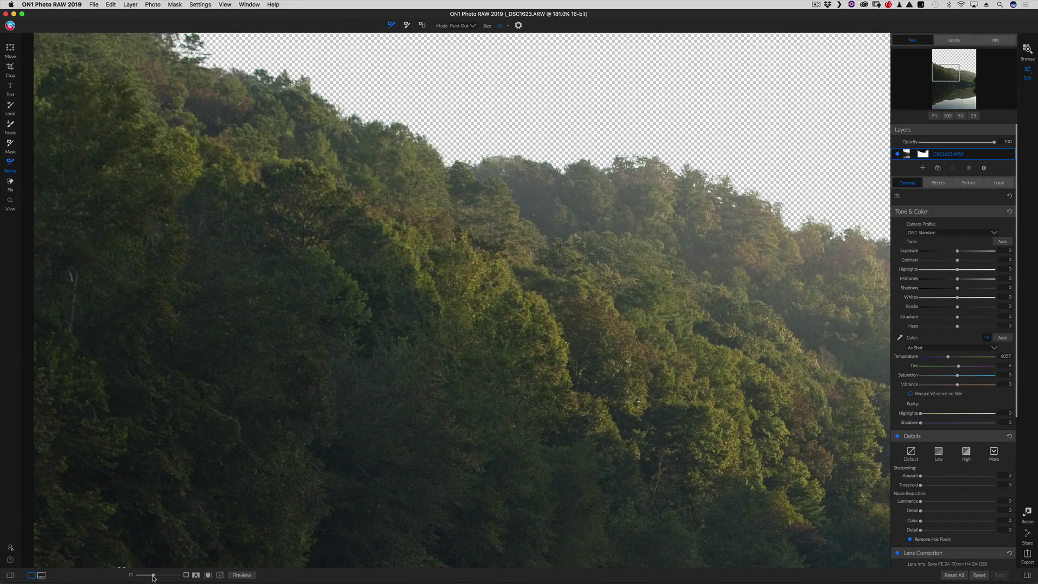
Zoom back out to fit the whole photo in view
{"action": "left_click_drag", "start_coordinate": [153, 575], "coordinate": [142, 575]}
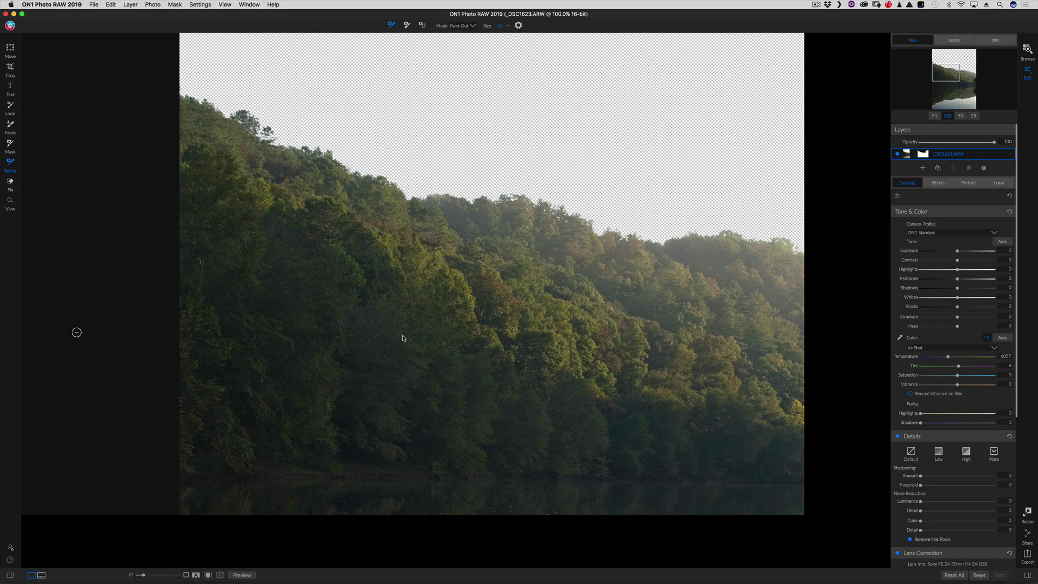
{"action": "scroll", "coordinate": [393, 337], "scroll_direction": "down", "scroll_amount": 1}
{"action": "left_click_drag", "start_coordinate": [142, 574], "coordinate": [137, 575]}
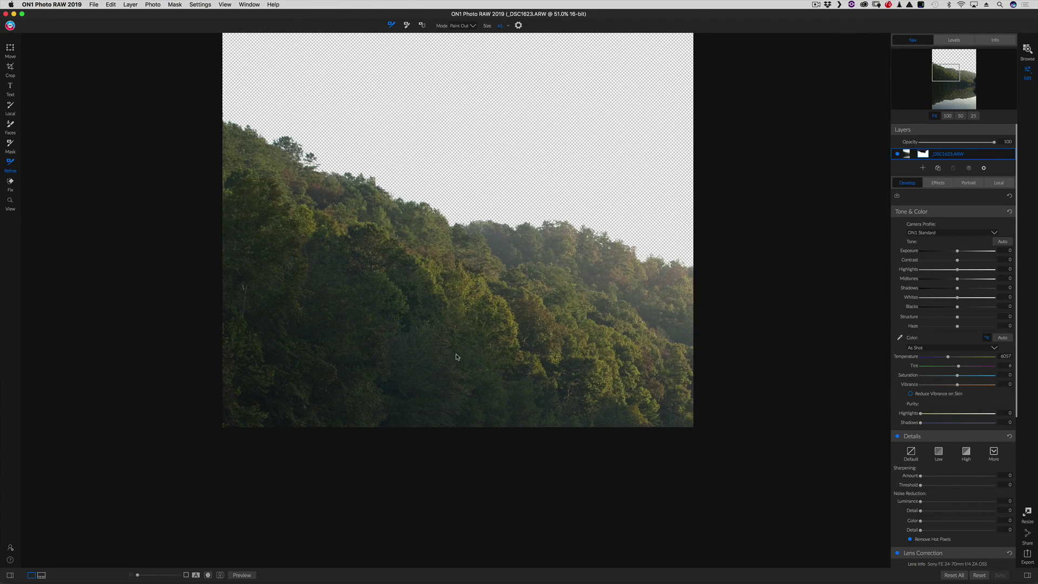
{"action": "scroll", "coordinate": [460, 360], "scroll_direction": "up", "scroll_amount": 3}
{"action": "left_click_drag", "start_coordinate": [142, 575], "coordinate": [139, 577]}
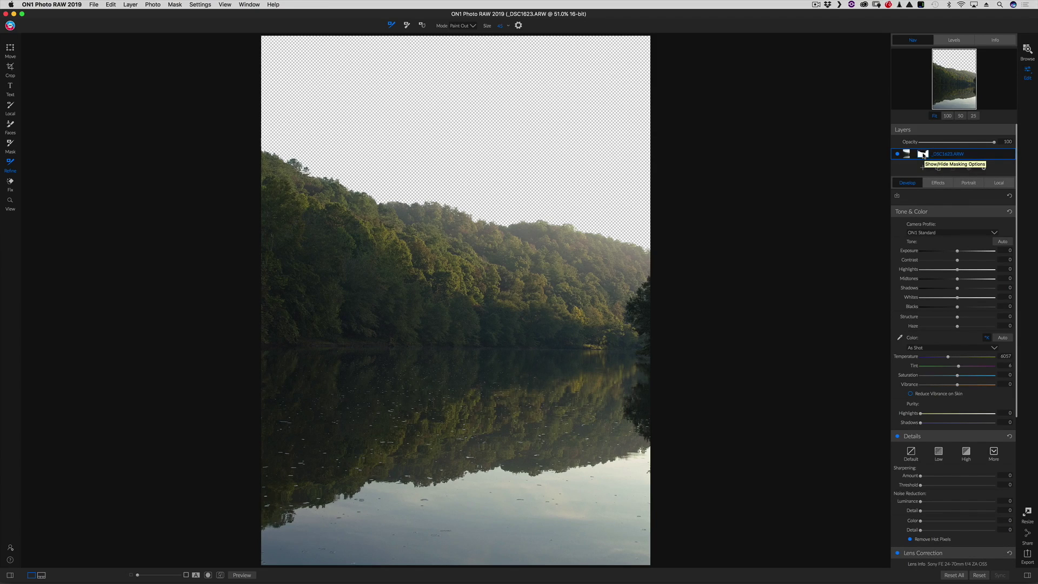
Duplicate the masked photo layer and reset the lower layer's mask to show the full photo
{"action": "left_click", "coordinate": [923, 155]}
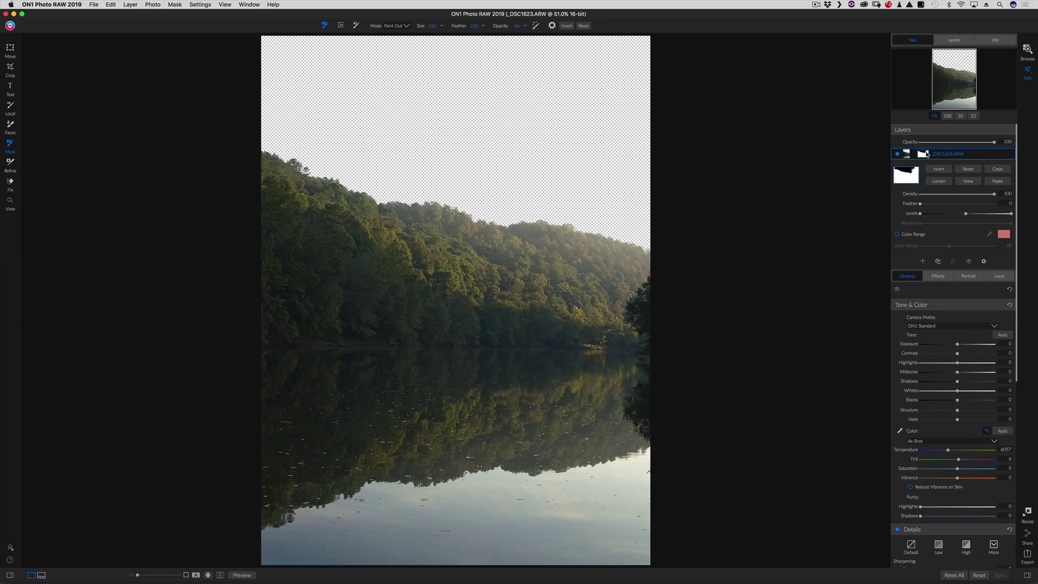
{"action": "left_click", "coordinate": [913, 155]}
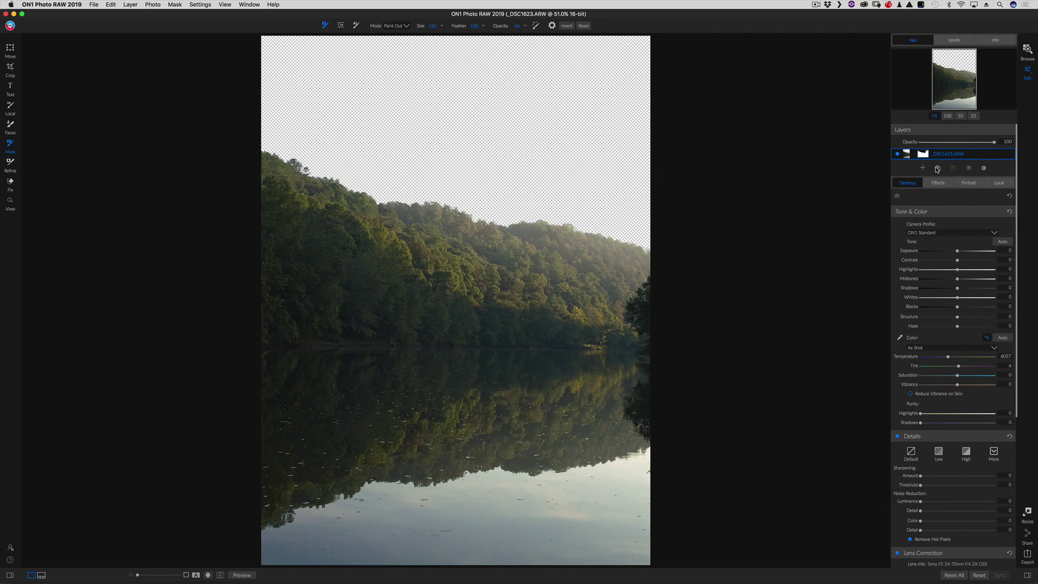
{"action": "left_click", "coordinate": [937, 168]}
{"action": "left_click", "coordinate": [927, 166]}
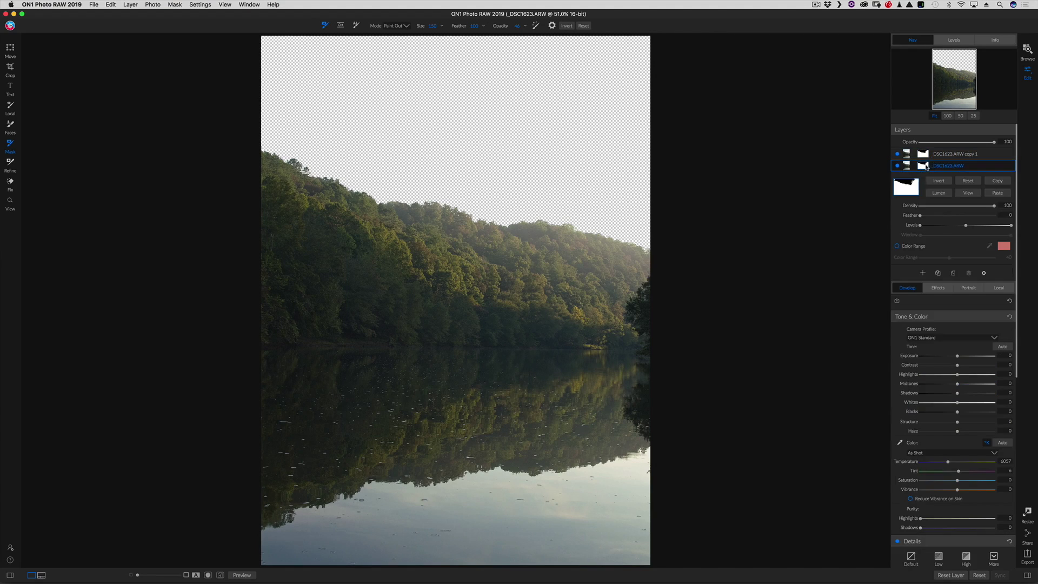
{"action": "left_click", "coordinate": [969, 180]}
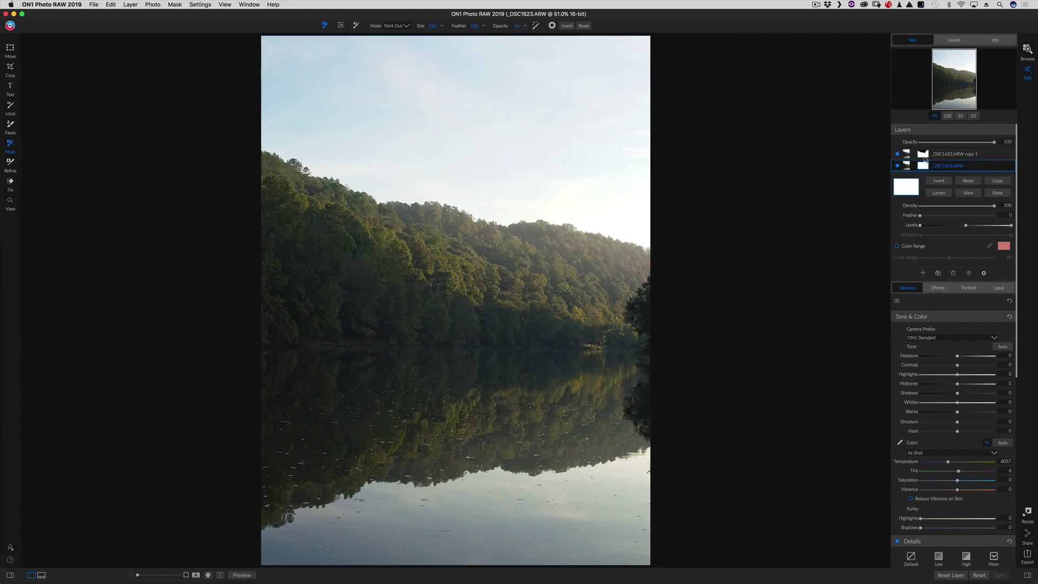
Invert the duplicate layer's mask so the hillside shows white and the sky black
{"action": "left_click", "coordinate": [924, 157]}
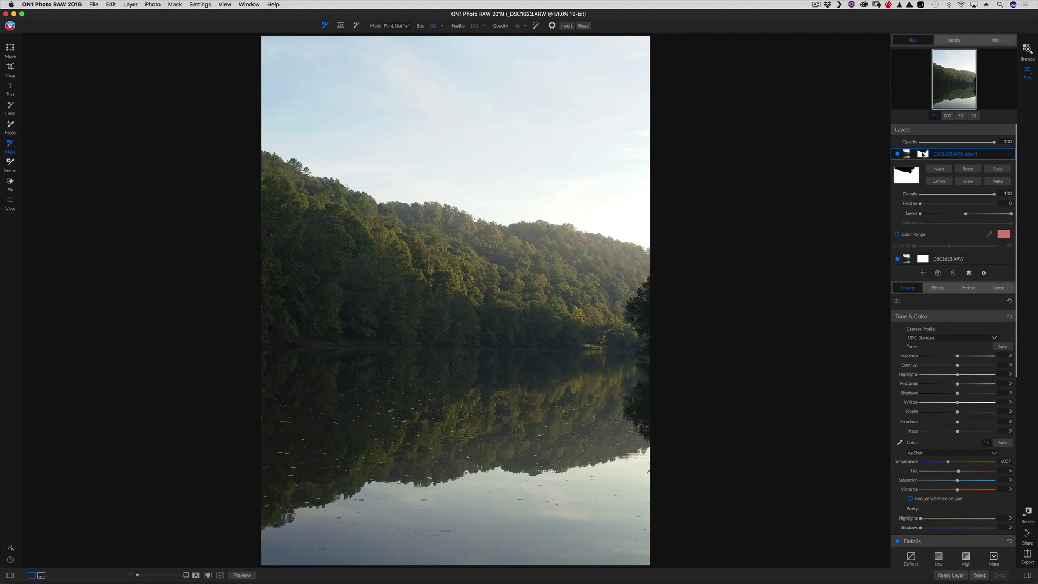
{"action": "left_click", "coordinate": [969, 181]}
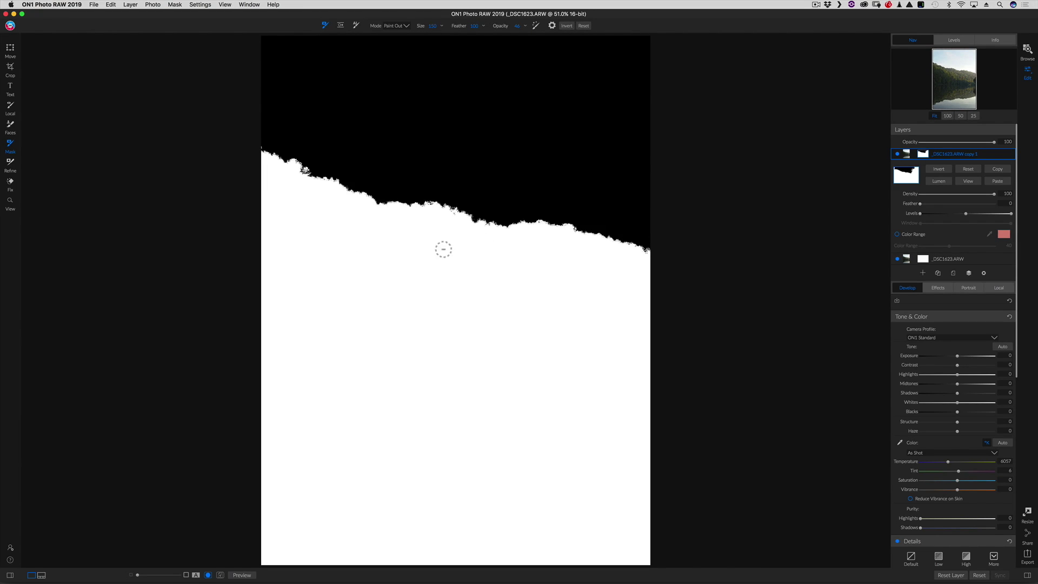
{"action": "left_click", "coordinate": [945, 171]}
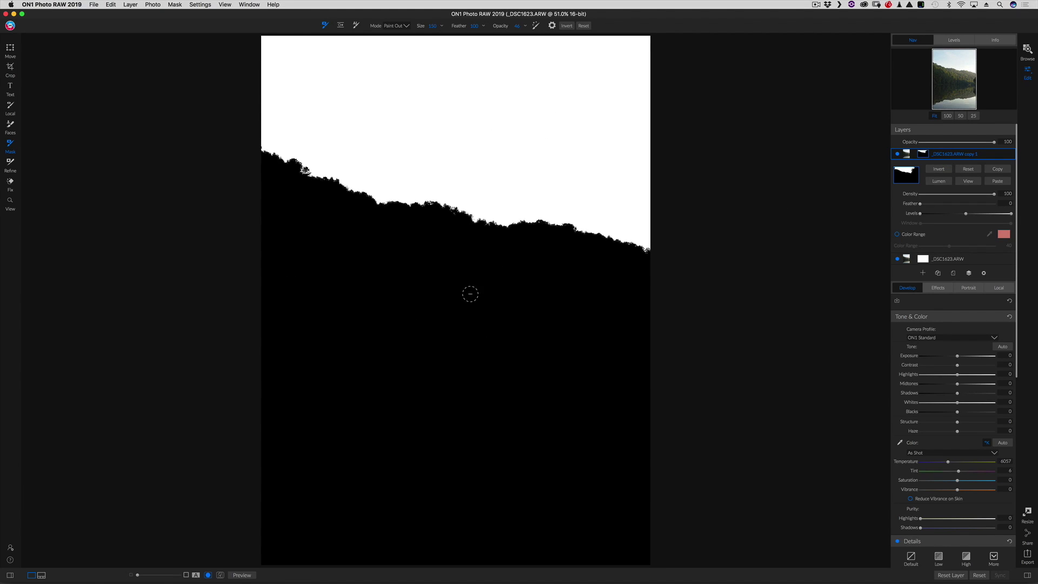
{"action": "left_click", "coordinate": [942, 169]}
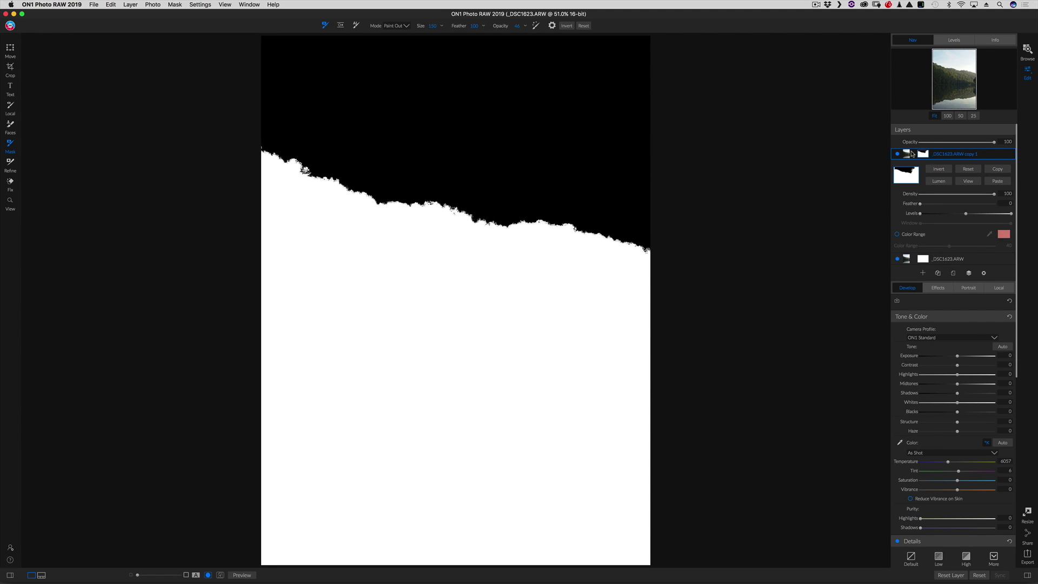
{"action": "left_click", "coordinate": [908, 155]}
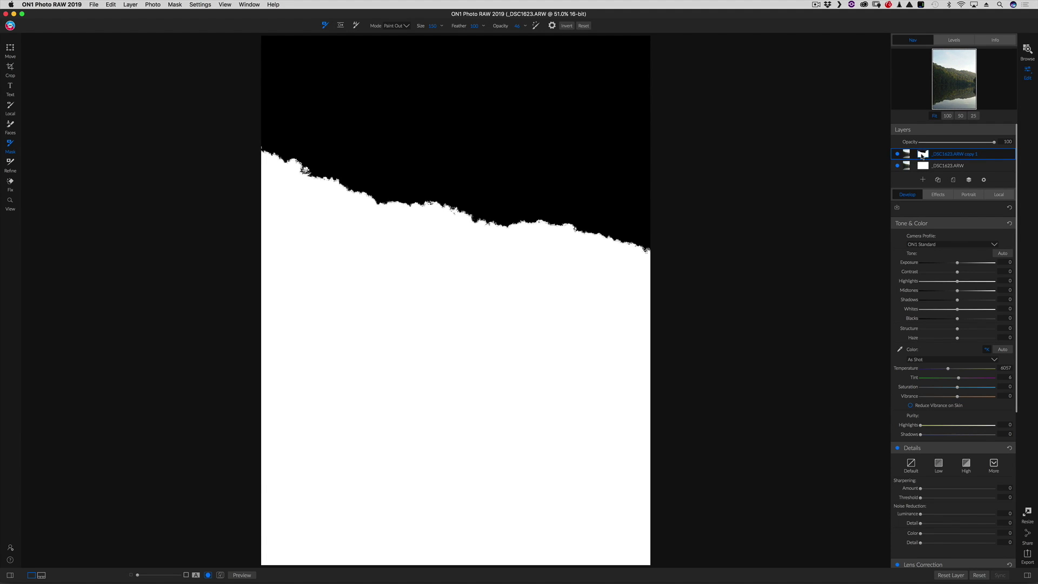
{"action": "left_click", "coordinate": [923, 157]}
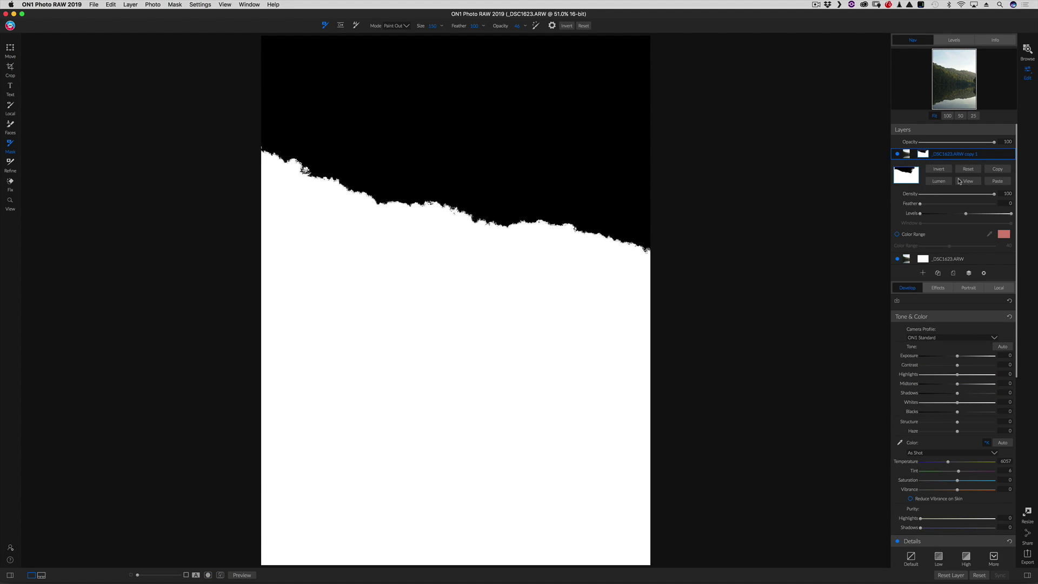
Give the foreground layer contrast 31, highlights -29, midtones -47, haze -19 and temperature 6713
{"action": "left_click", "coordinate": [907, 155]}
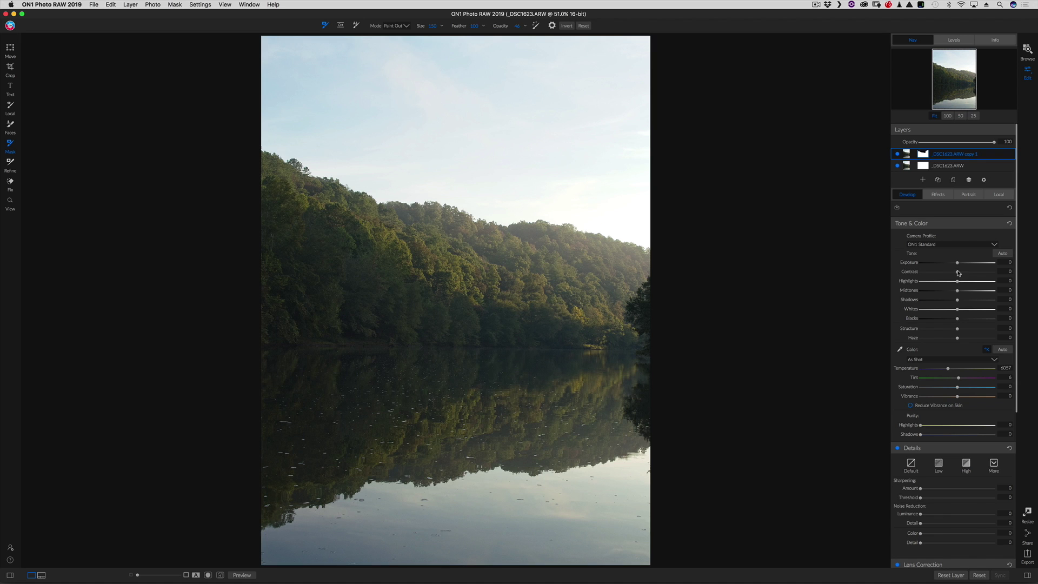
{"action": "left_click_drag", "start_coordinate": [959, 273], "coordinate": [951, 372]}
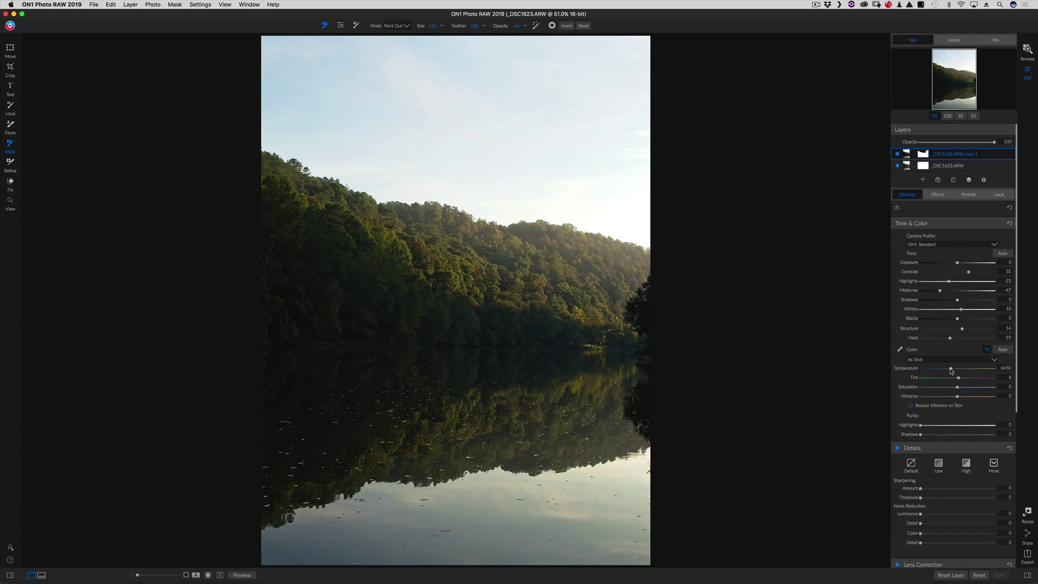
{"action": "left_click_drag", "start_coordinate": [951, 372], "coordinate": [953, 371]}
{"action": "left_click_drag", "start_coordinate": [951, 371], "coordinate": [951, 369]}
On the _DSC1623.ARW base layer set exposure -0.95, temperature 5775, less structure, shadows 20, vibrance 15
{"action": "left_click", "coordinate": [908, 167]}
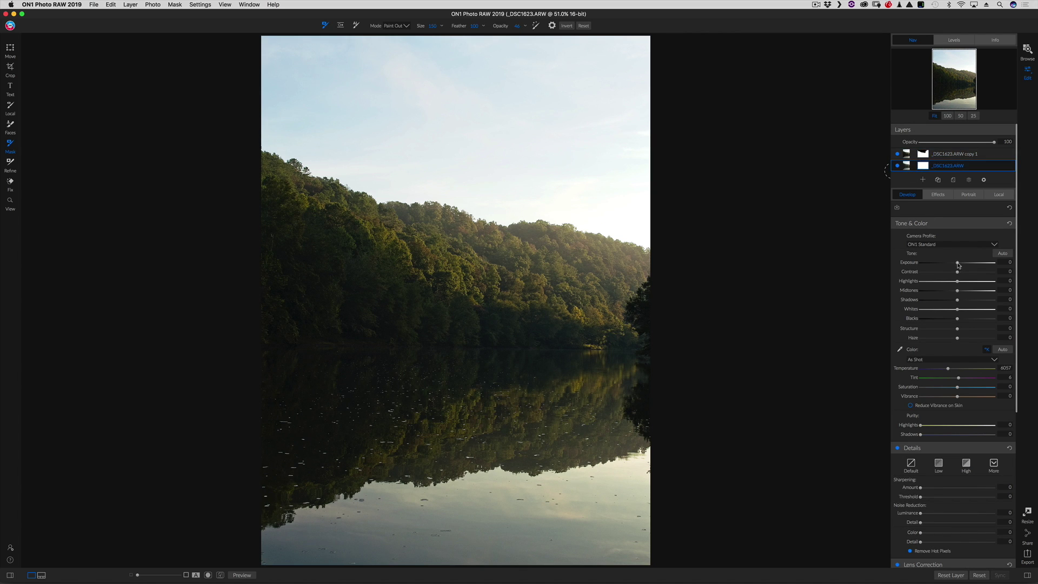
{"action": "left_click_drag", "start_coordinate": [957, 262], "coordinate": [952, 263]}
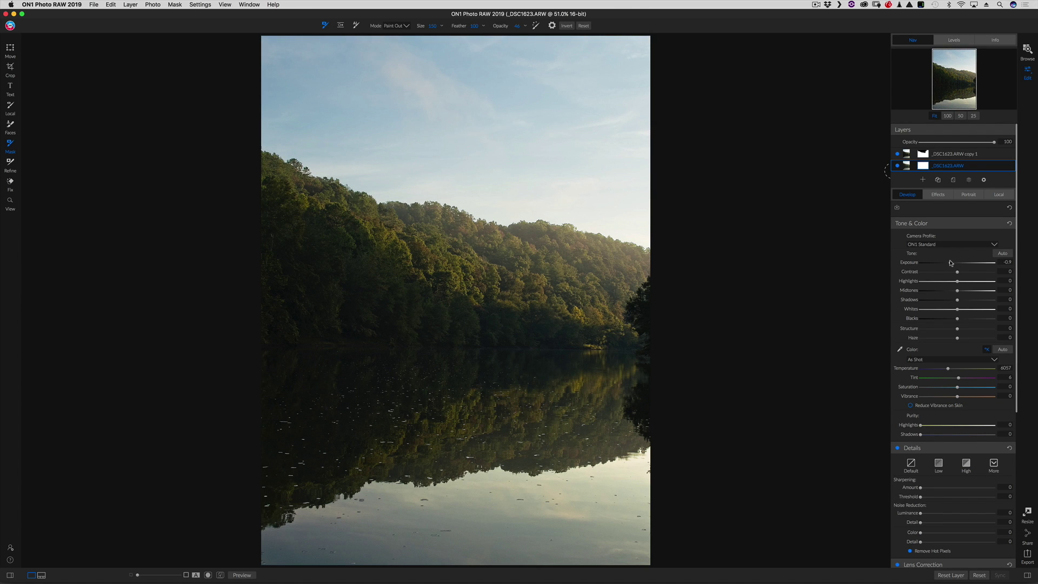
{"action": "left_click_drag", "start_coordinate": [951, 263], "coordinate": [963, 273]}
{"action": "left_click_drag", "start_coordinate": [949, 369], "coordinate": [948, 370]}
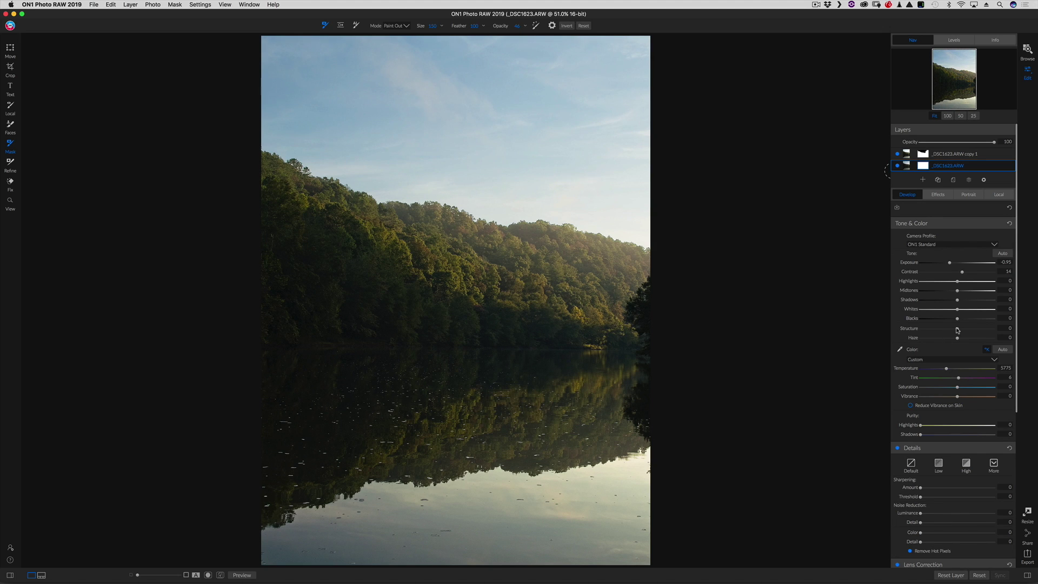
{"action": "left_click_drag", "start_coordinate": [958, 328], "coordinate": [949, 337]}
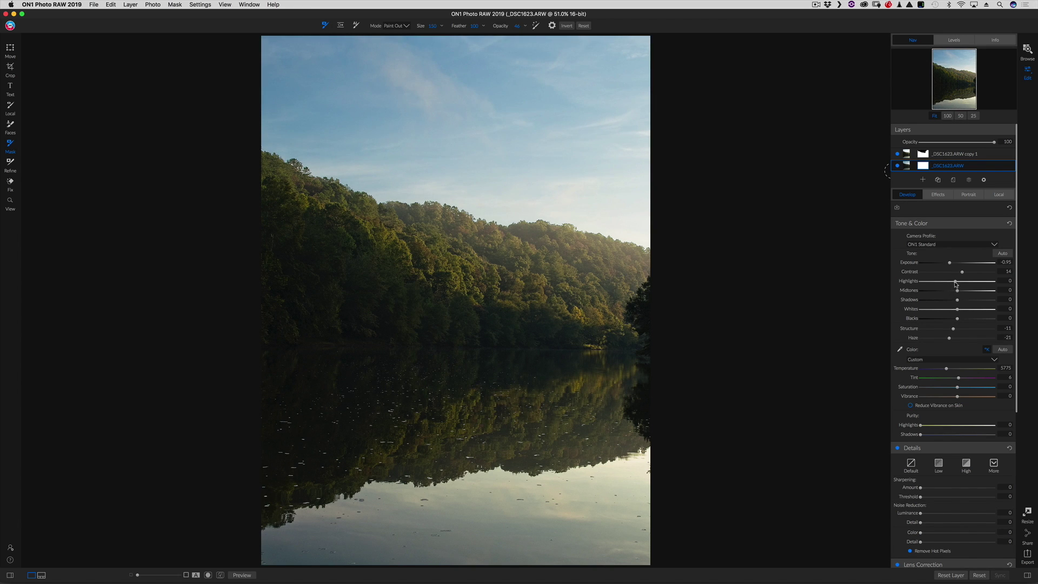
{"action": "left_click_drag", "start_coordinate": [955, 282], "coordinate": [954, 282]}
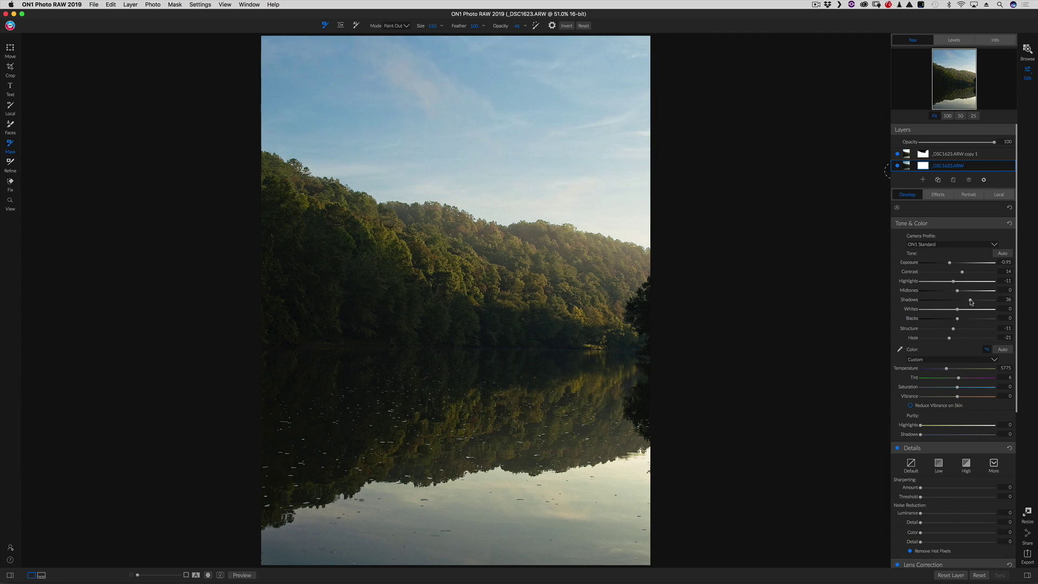
{"action": "left_click_drag", "start_coordinate": [971, 302], "coordinate": [965, 303]}
{"action": "left_click_drag", "start_coordinate": [957, 397], "coordinate": [963, 399]}
Feather the top layer's mask to about 39, checking it in black-and-white view
{"action": "left_click", "coordinate": [907, 158]}
{"action": "left_click", "coordinate": [923, 154]}
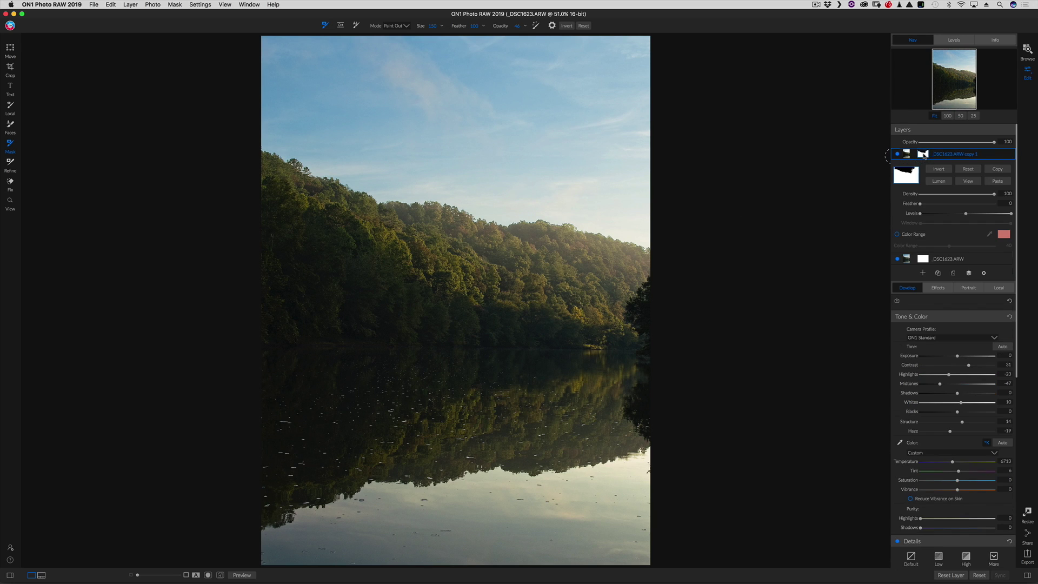
{"action": "left_click", "coordinate": [968, 180]}
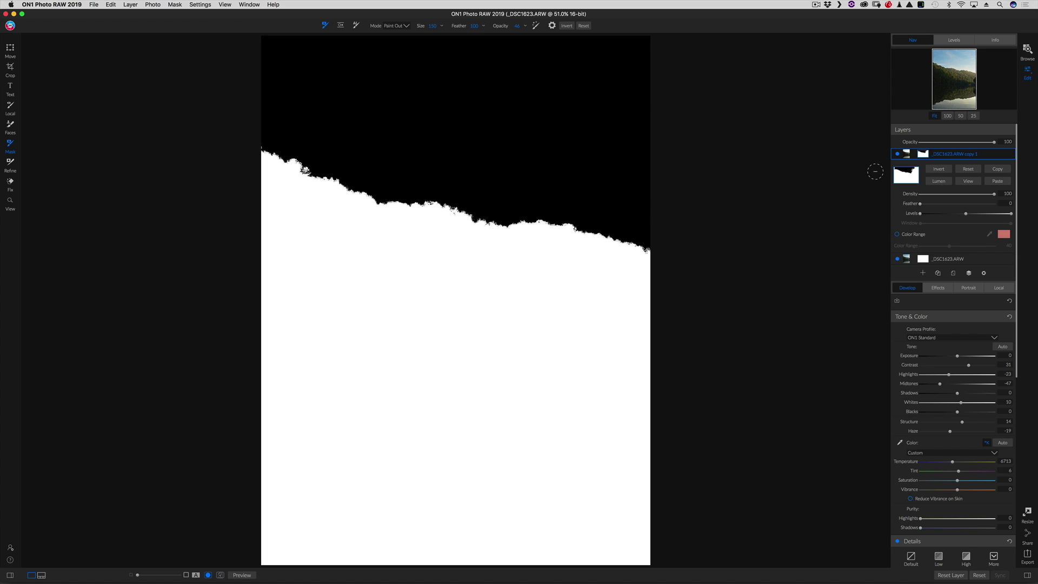
{"action": "left_click", "coordinate": [967, 182]}
{"action": "left_click", "coordinate": [967, 182]}
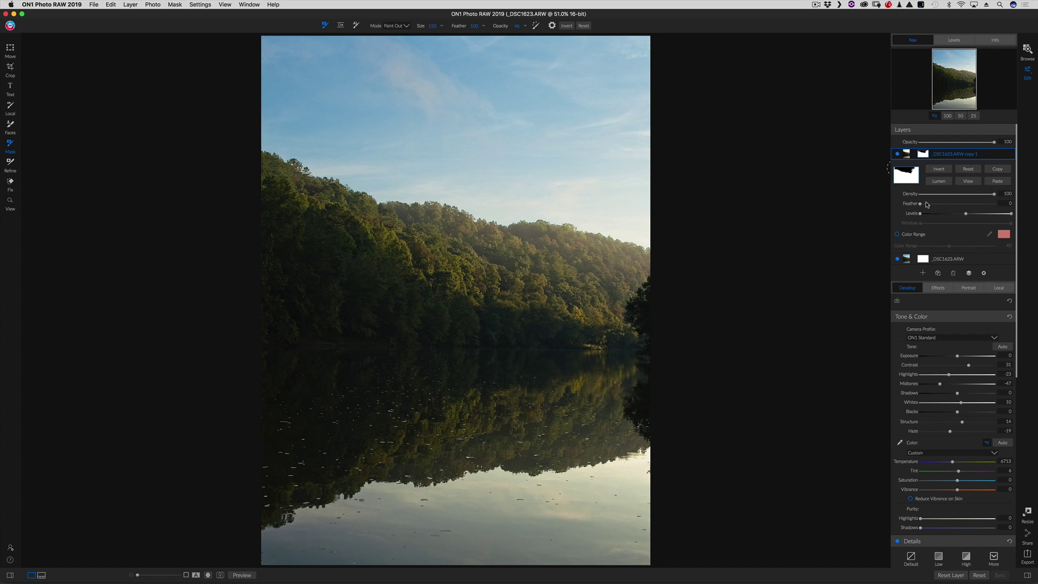
{"action": "left_click_drag", "start_coordinate": [920, 204], "coordinate": [955, 204]}
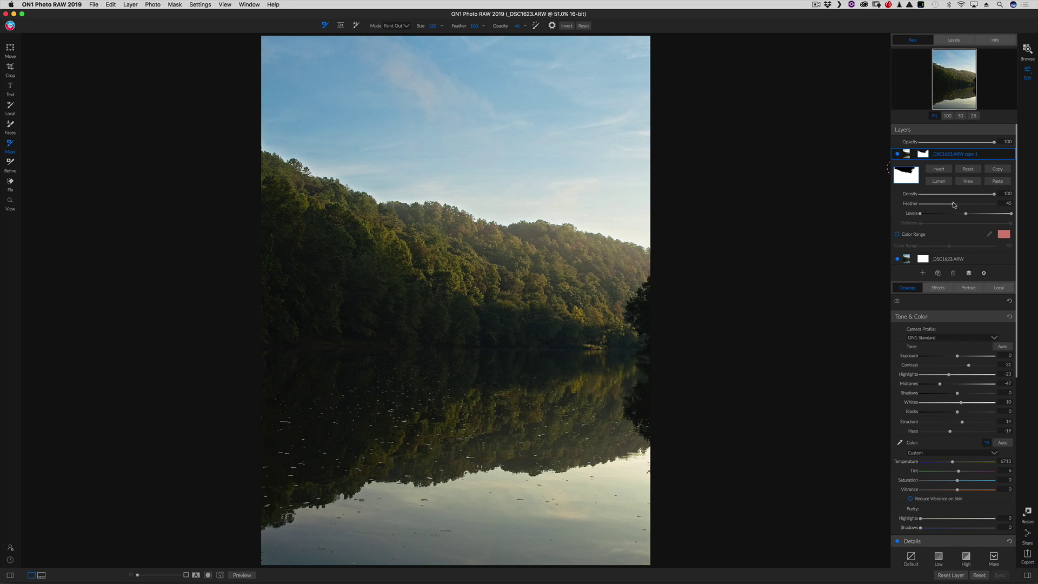
{"action": "left_click", "coordinate": [968, 182]}
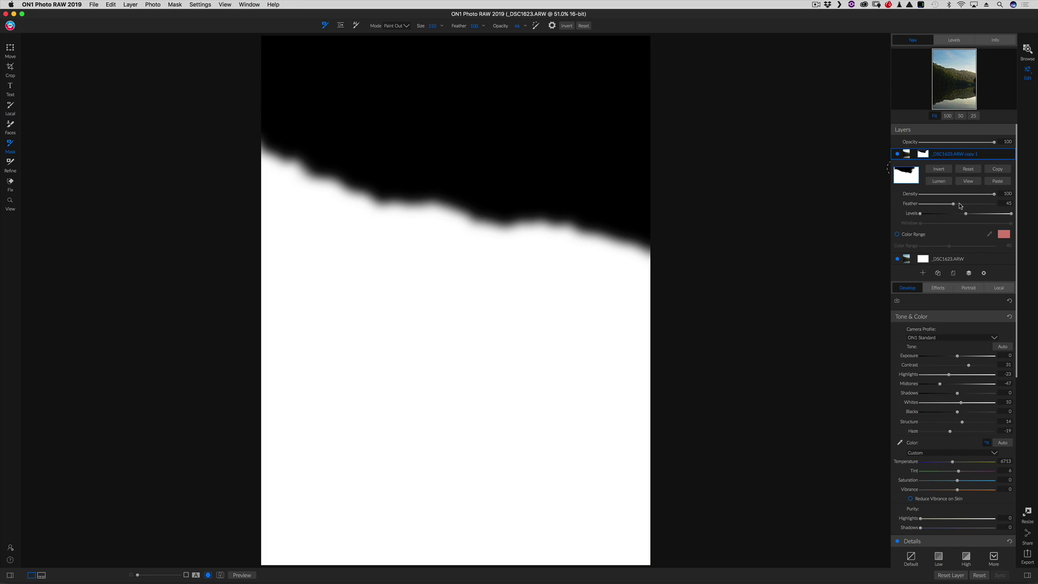
{"action": "mouse_move", "coordinate": [957, 204]}
{"action": "left_mouse_down"}
{"action": "mouse_move", "coordinate": [921, 204]}
{"action": "mouse_move", "coordinate": [945, 208]}
{"action": "left_mouse_up"}
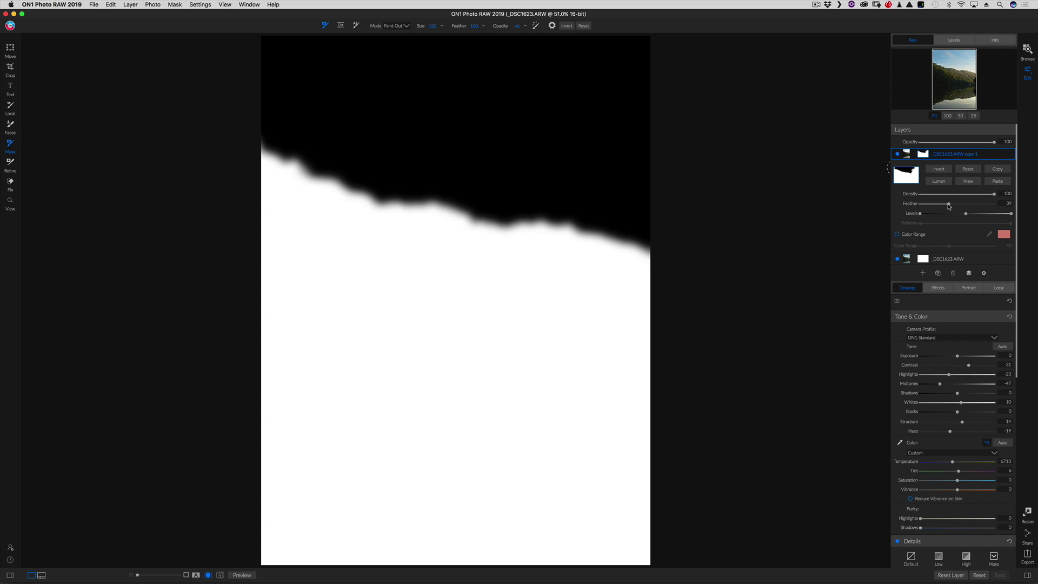
{"action": "left_click_drag", "start_coordinate": [941, 204], "coordinate": [947, 204]}
Raise the top layer's mask feather to 52
{"action": "left_click", "coordinate": [908, 154]}
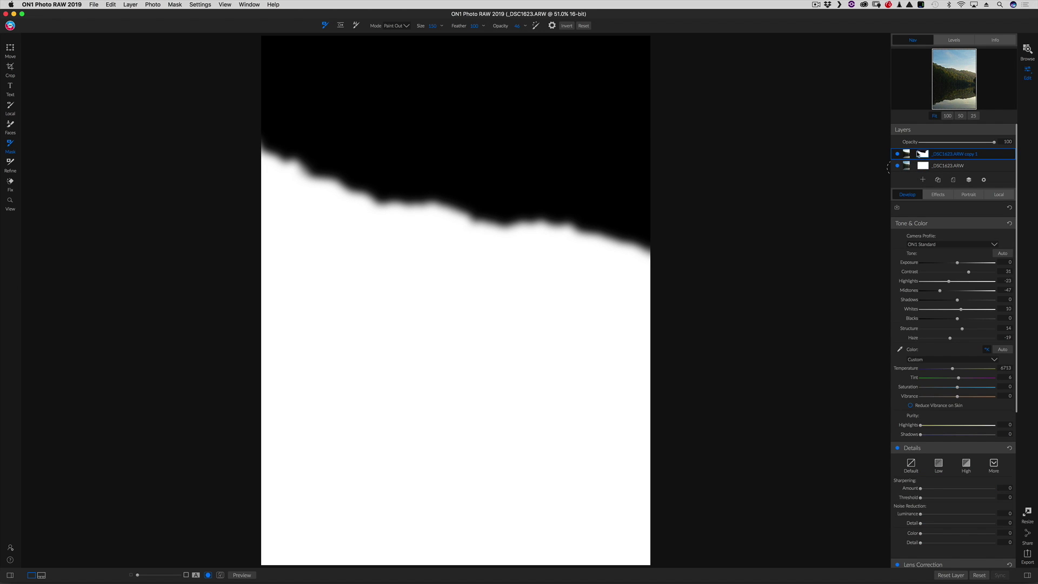
{"action": "left_click", "coordinate": [925, 154]}
{"action": "left_click", "coordinate": [968, 182]}
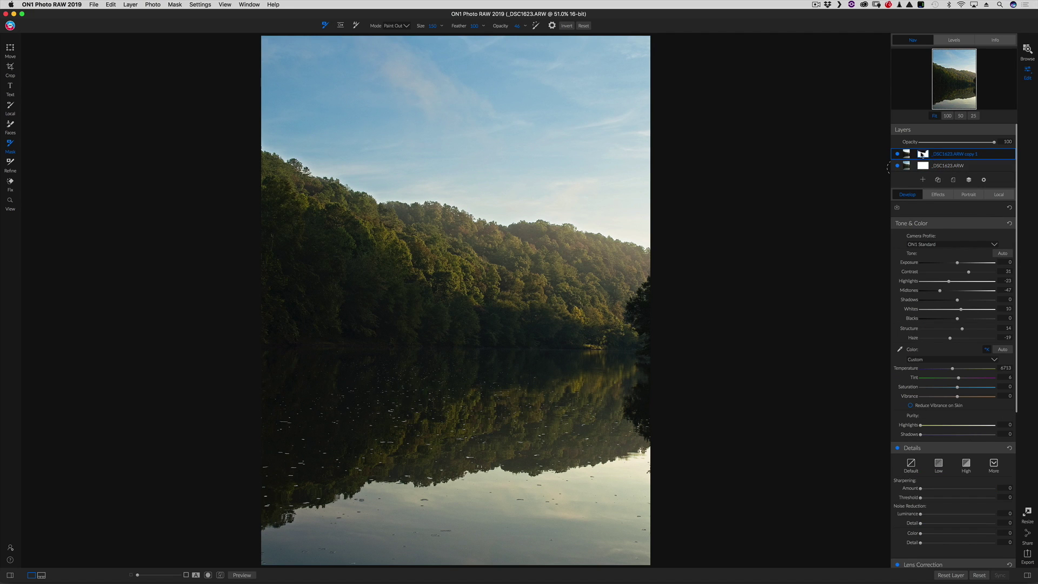
{"action": "left_click_drag", "start_coordinate": [949, 204], "coordinate": [959, 204]}
{"action": "left_click", "coordinate": [908, 157]}
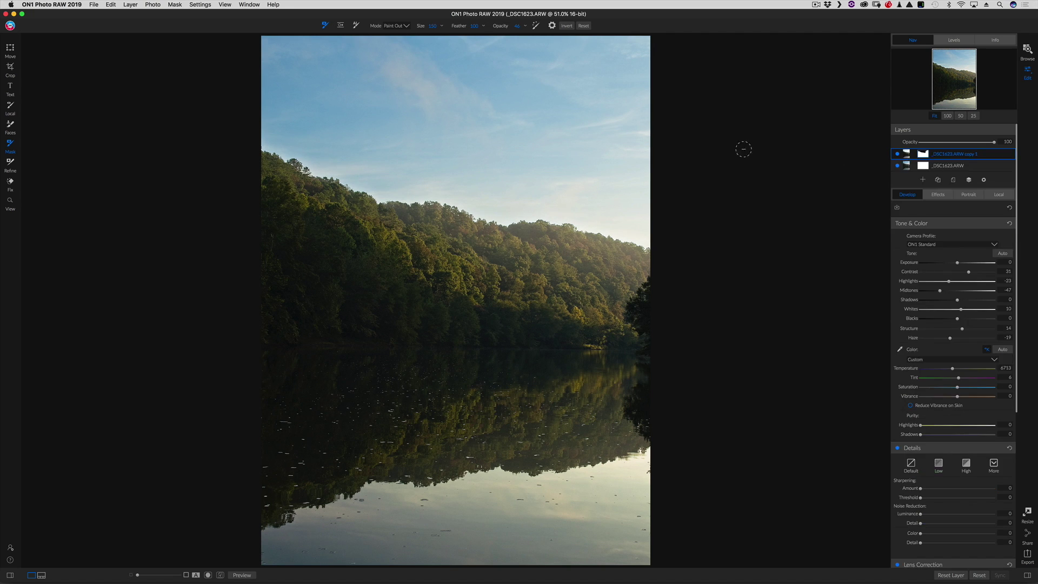